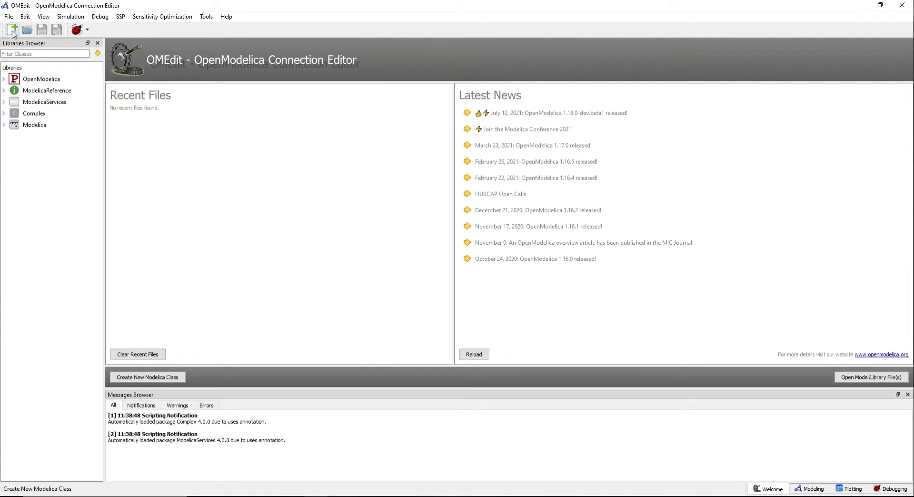
# Step: Create a new Modelica class named Hypotenuse with the Model specialization
pyautogui.click(13, 31)
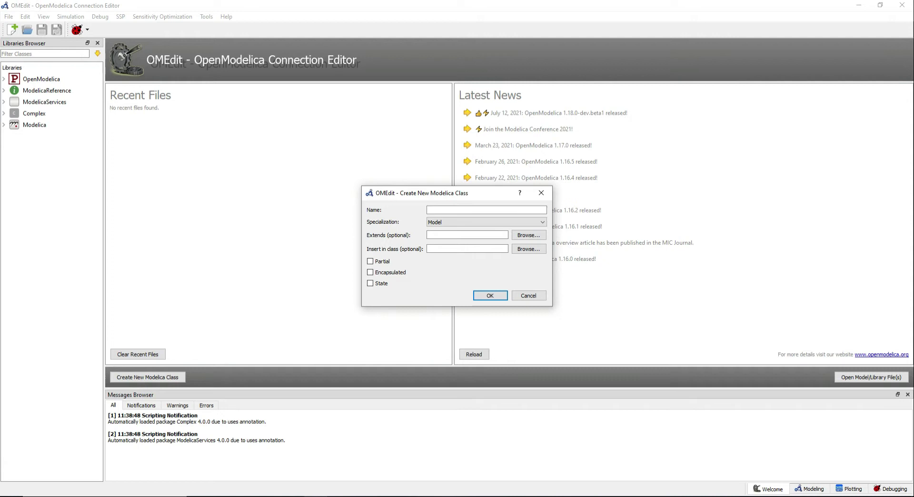
pyautogui.write('Hypotenuse')
pyautogui.click(480, 297)
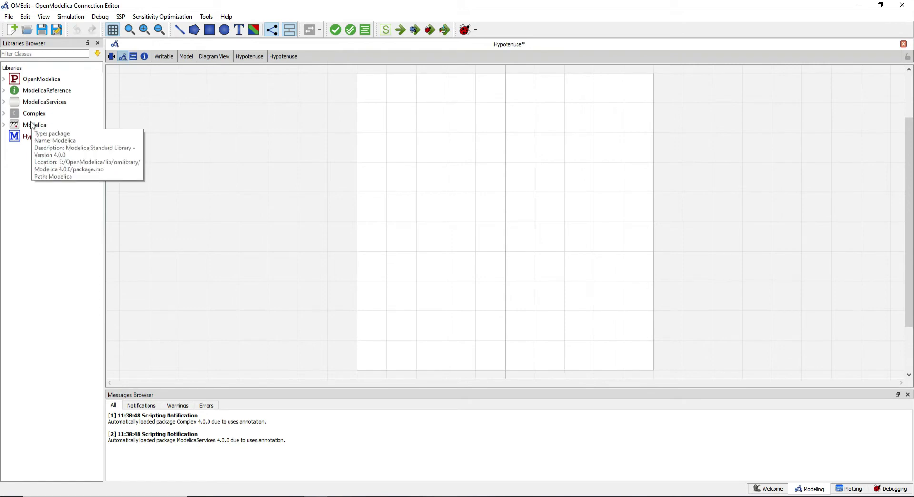
# Step: Expand Modelica > Blocks > Sources in the Libraries Browser
pyautogui.click(3, 124)
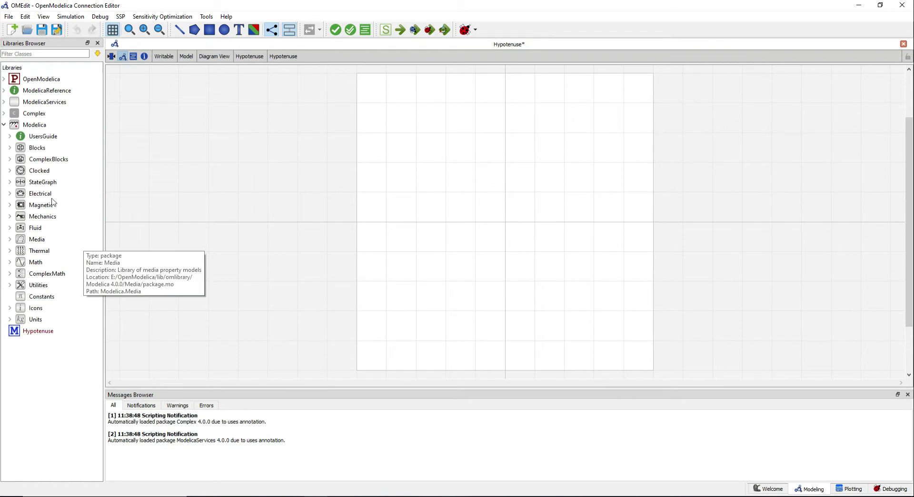
pyautogui.click(10, 149)
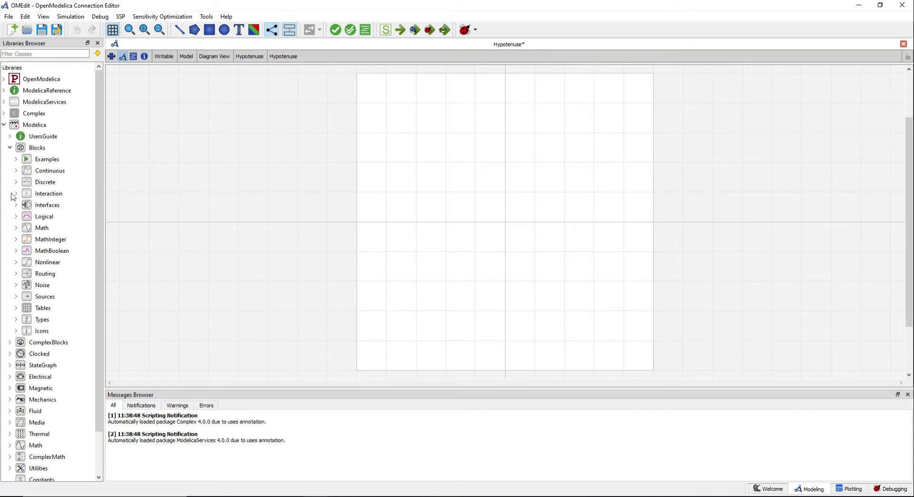
pyautogui.click(16, 297)
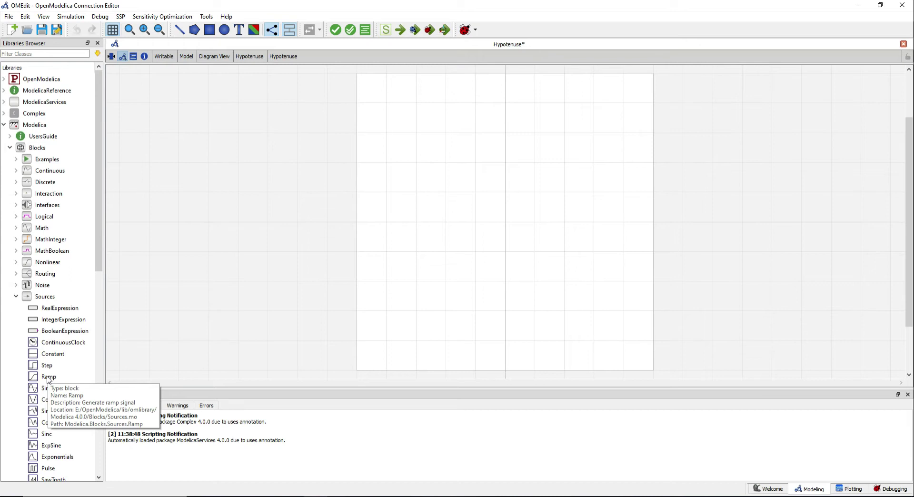
# Step: Place two Ramp blocks on the diagram, named x (upper) and y (below it)
pyautogui.moveTo(48, 379); pyautogui.dragTo(435, 180)
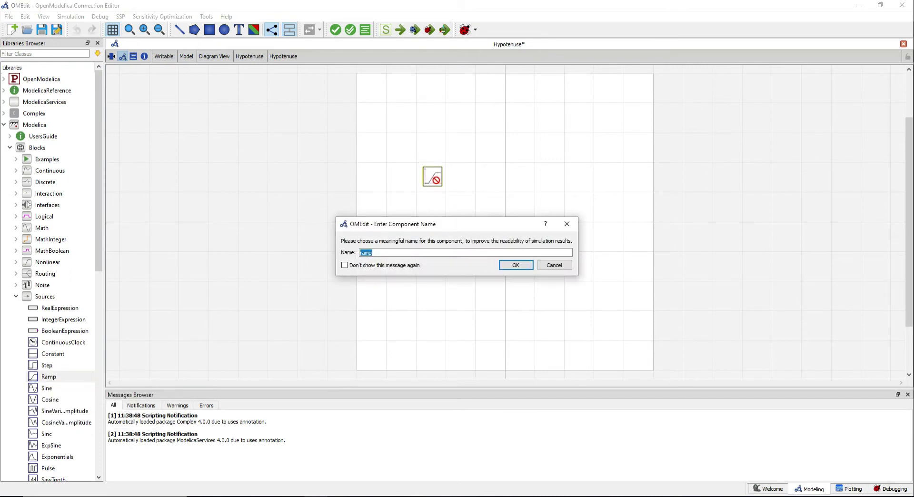
pyautogui.write('x')
pyautogui.click(515, 265)
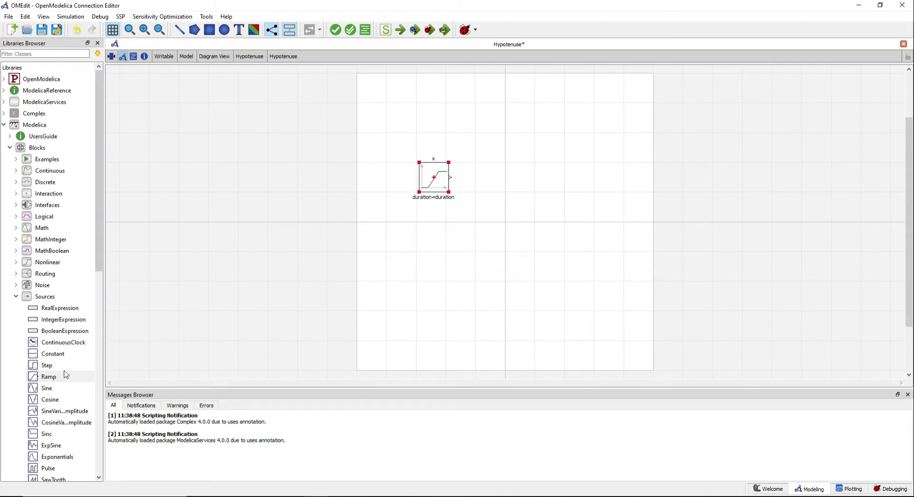
pyautogui.moveTo(46, 381); pyautogui.dragTo(432, 267)
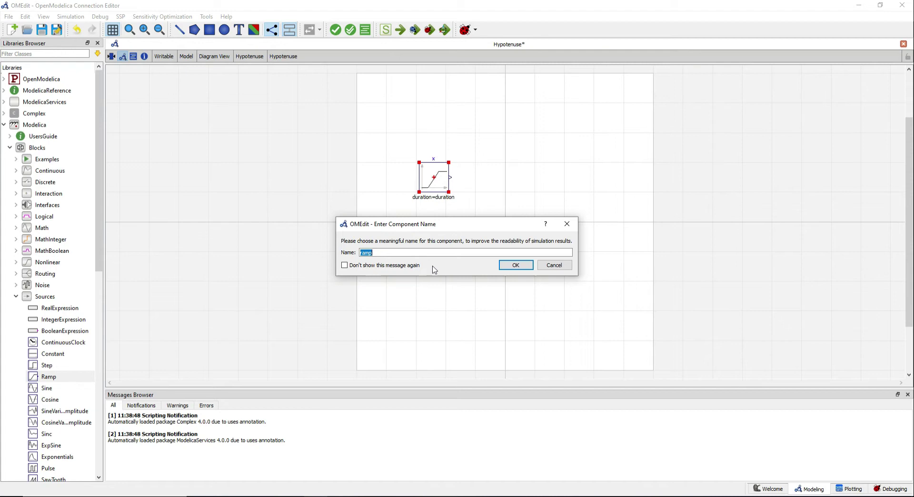
pyautogui.write('y')
pyautogui.click(515, 265)
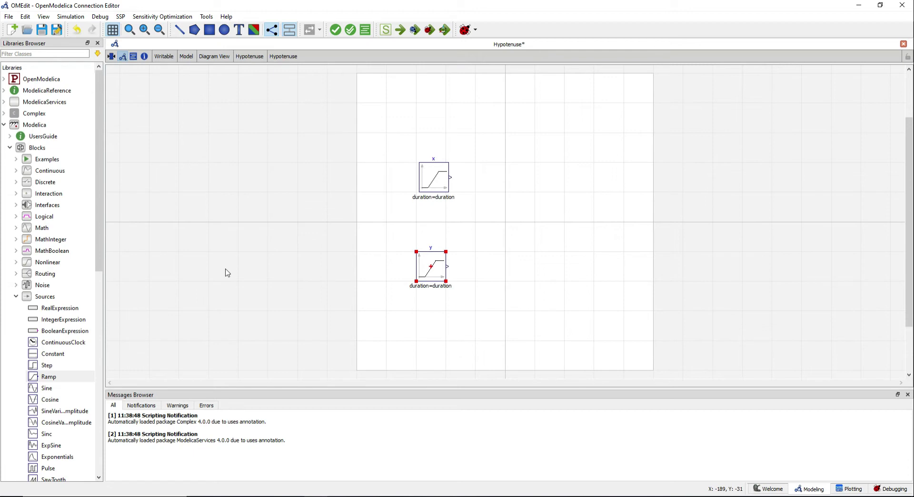
pyautogui.click(133, 56)
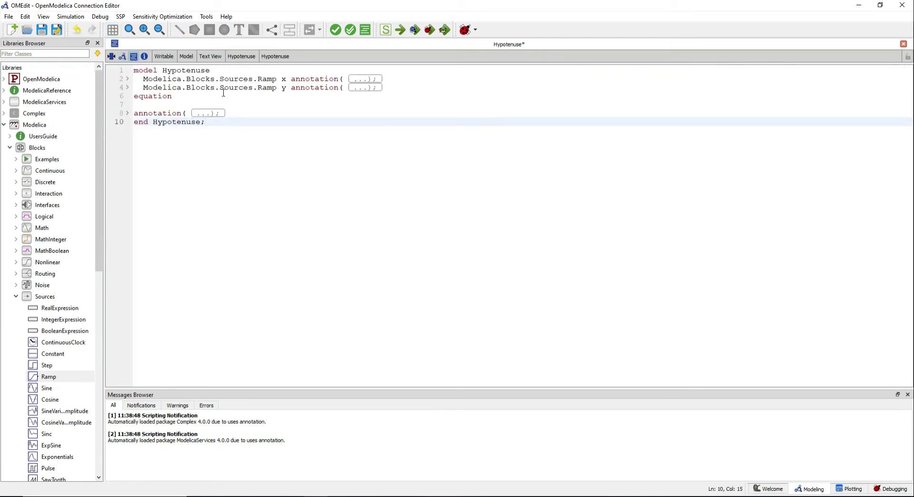
pyautogui.click(123, 56)
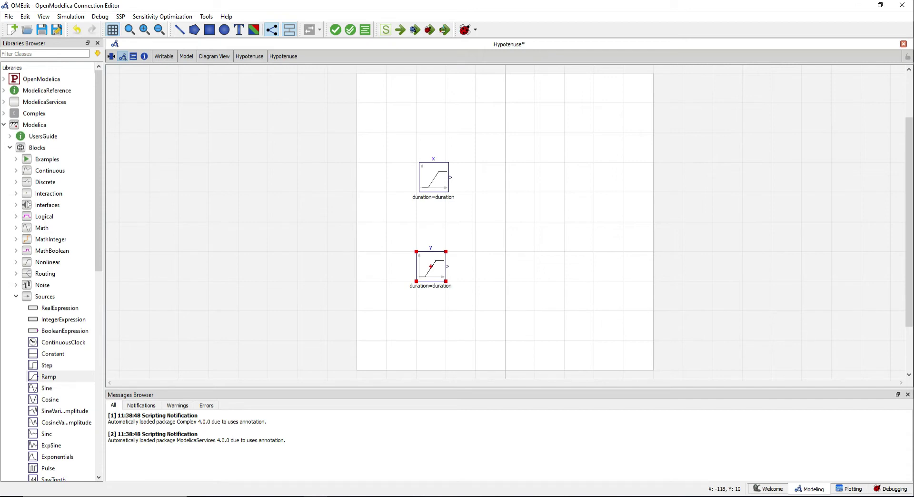
# Step: Give Ramp x height 9, duration 9 s, offset 1 and startTime 1
pyautogui.doubleClick(433, 184)
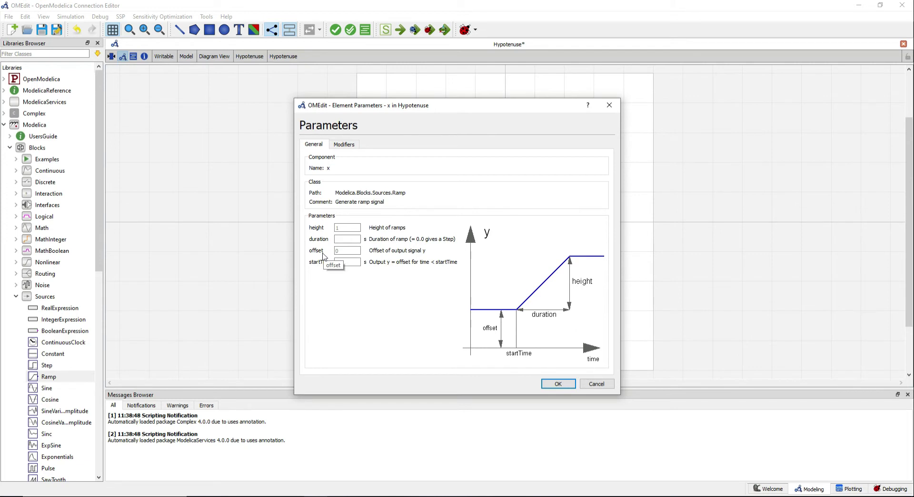
pyautogui.write('1')
pyautogui.click(351, 228)
pyautogui.write('9')
pyautogui.write('1')
pyautogui.click(558, 384)
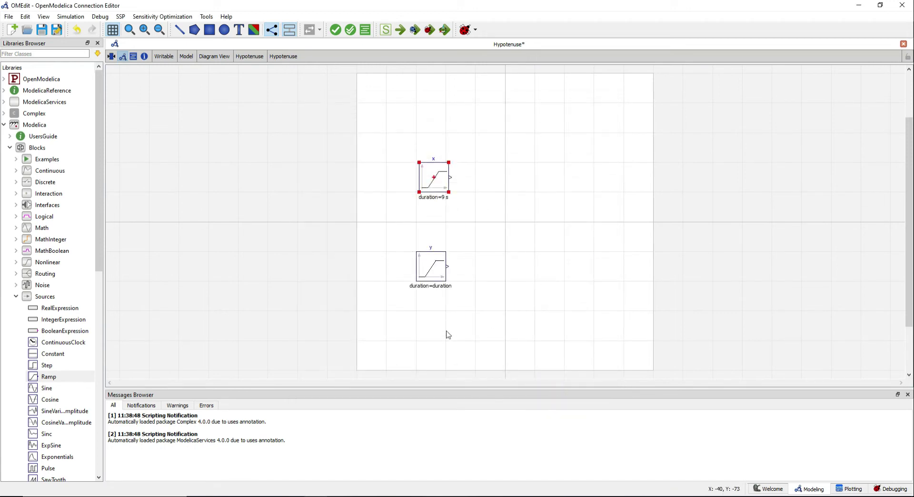
# Step: Set Ramp y to height 10, duration 8 s, offset 0 and startTime 2
pyautogui.doubleClick(430, 270)
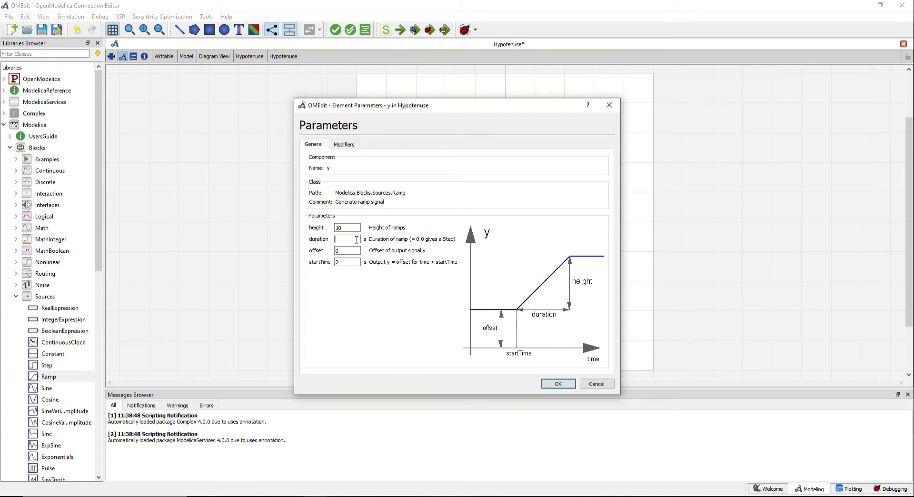
pyautogui.click(557, 385)
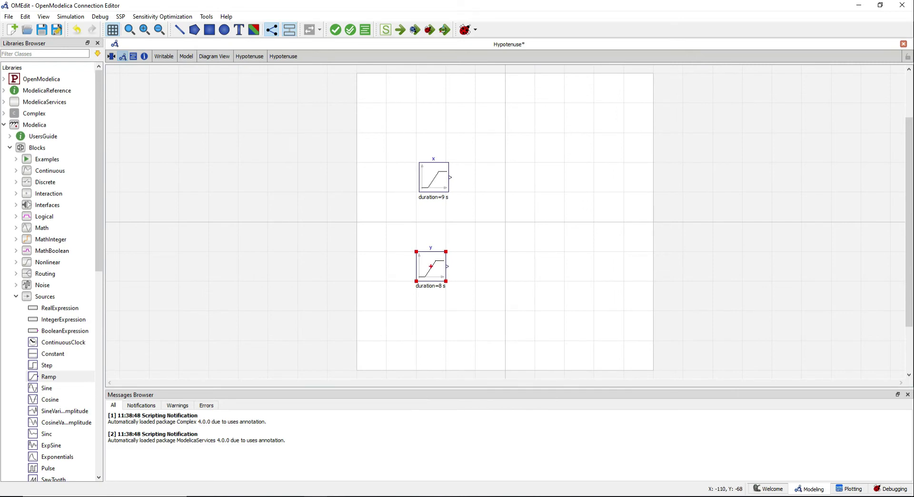
# Step: Add a Math Gain block named gain right of Ramp y and connect y's output to it
pyautogui.click(16, 296)
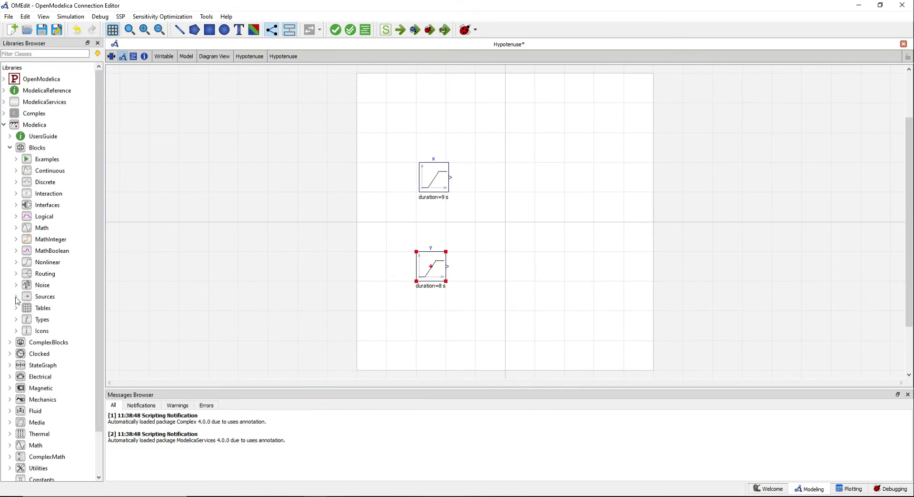
pyautogui.click(16, 230)
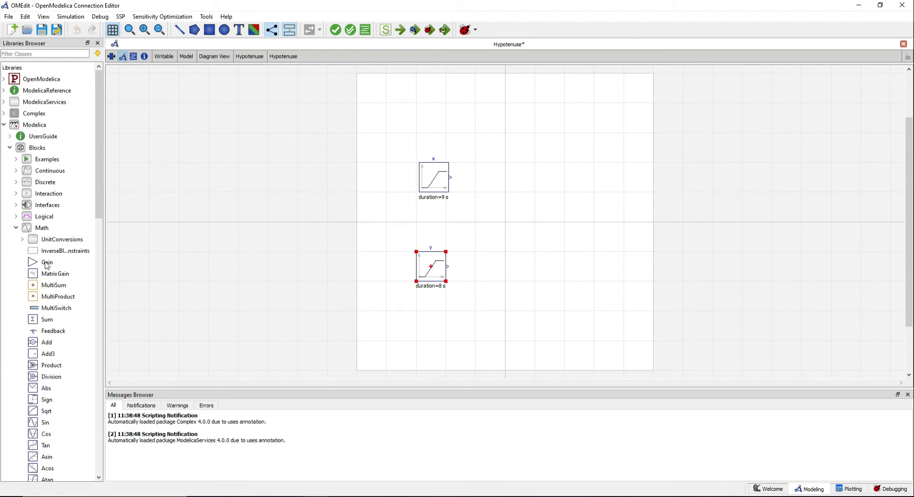
pyautogui.moveTo(47, 266); pyautogui.dragTo(510, 257)
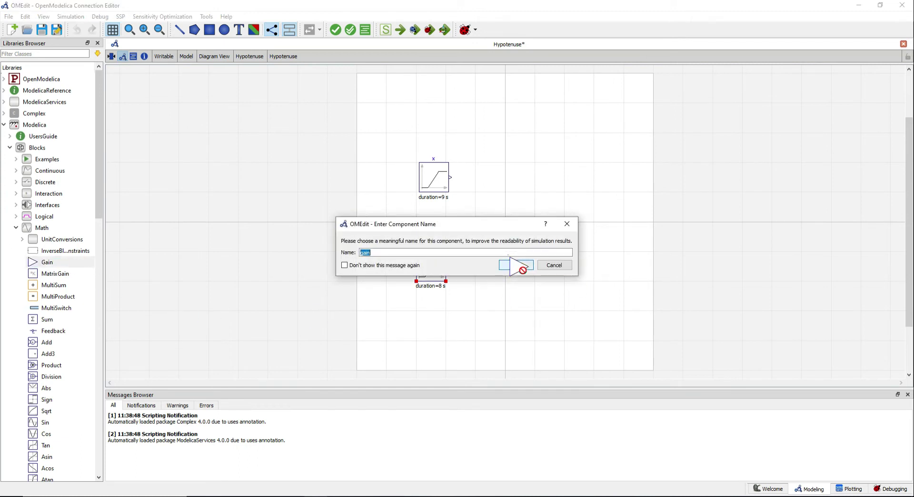
pyautogui.click(520, 265)
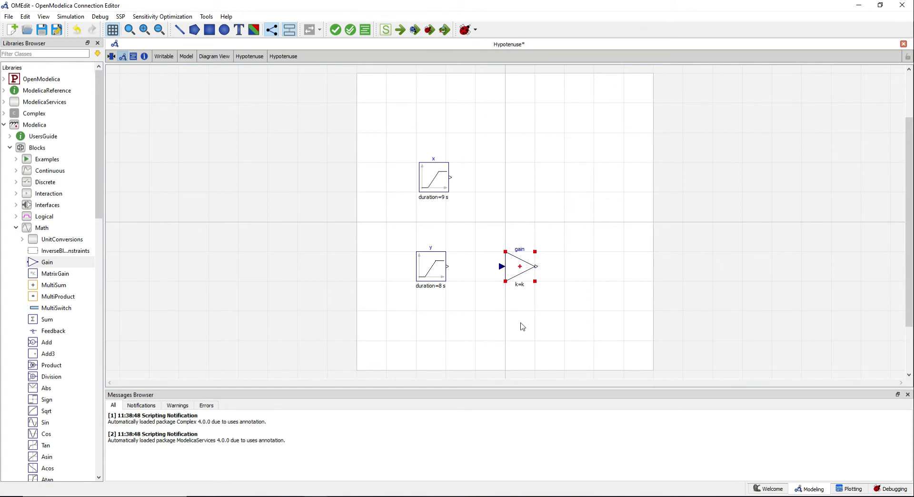
pyautogui.click(447, 266)
pyautogui.click(501, 267)
# Step: Set the gain block's parameter k to 2
pyautogui.doubleClick(517, 269)
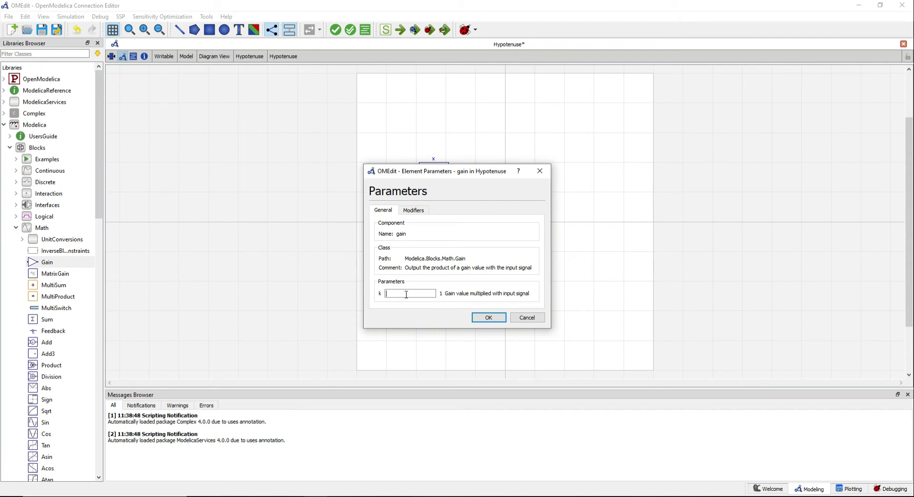
pyautogui.write('2')
pyautogui.click(493, 319)
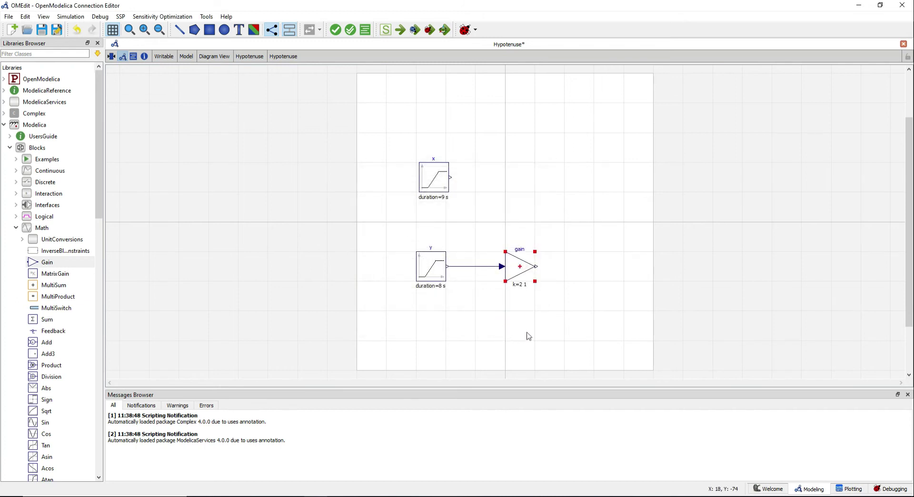
pyautogui.click(590, 266)
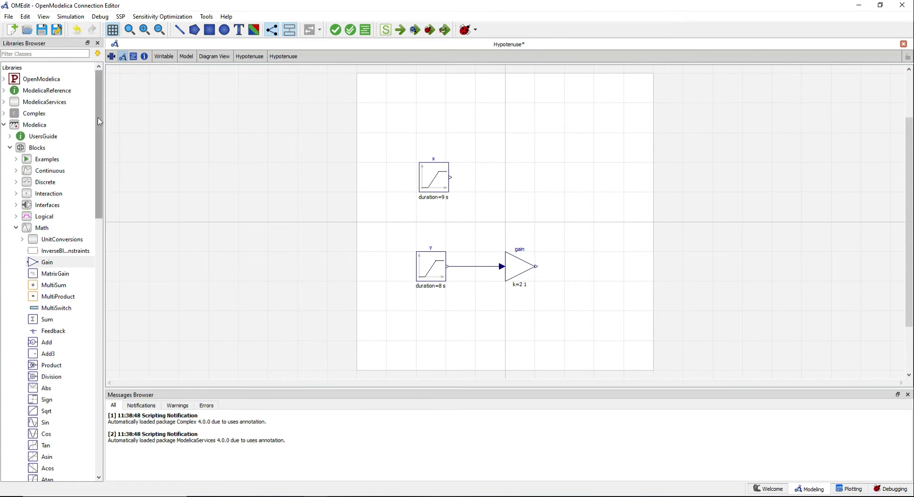
# Step: Filter the library for 'pyth' to locate the Pythagoras block
pyautogui.moveTo(100, 120); pyautogui.dragTo(100, 270)
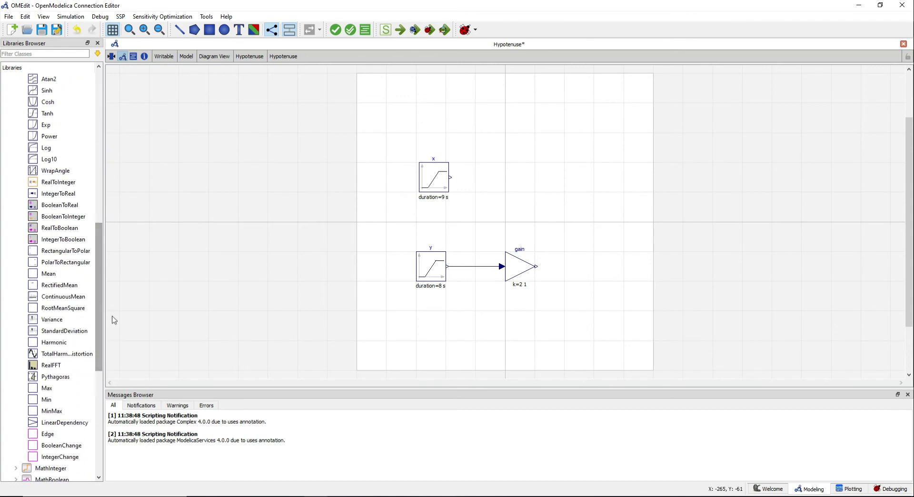
pyautogui.click(61, 383)
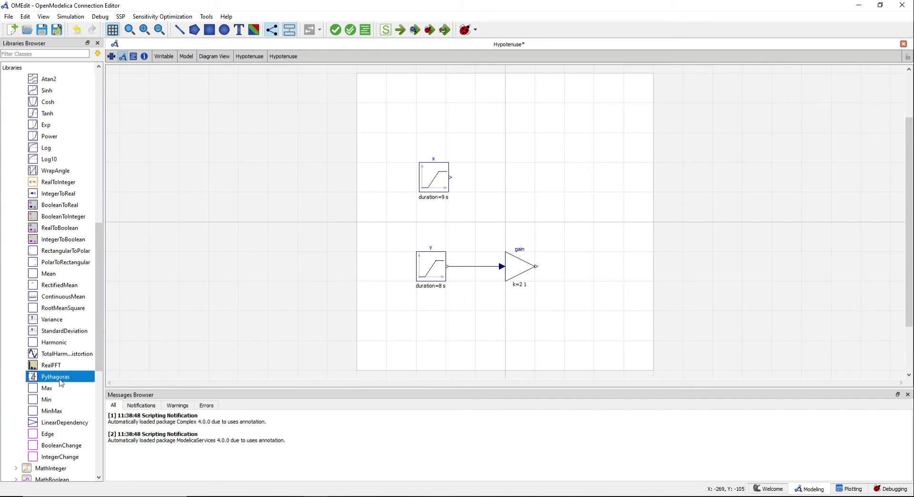
pyautogui.click(54, 53)
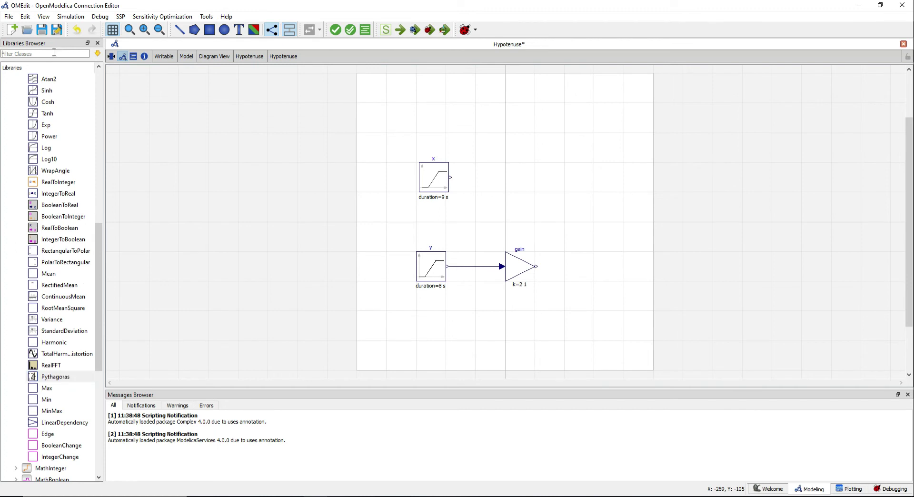
pyautogui.write('pyth')
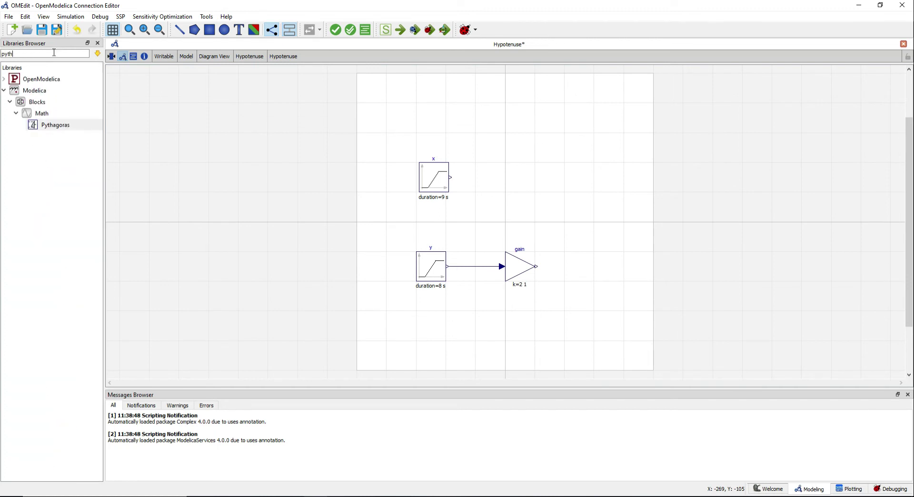
# Step: Place a block named pythagoras and connect the gain and x outputs to its inputs
pyautogui.moveTo(58, 127); pyautogui.dragTo(601, 200)
pyautogui.click(514, 265)
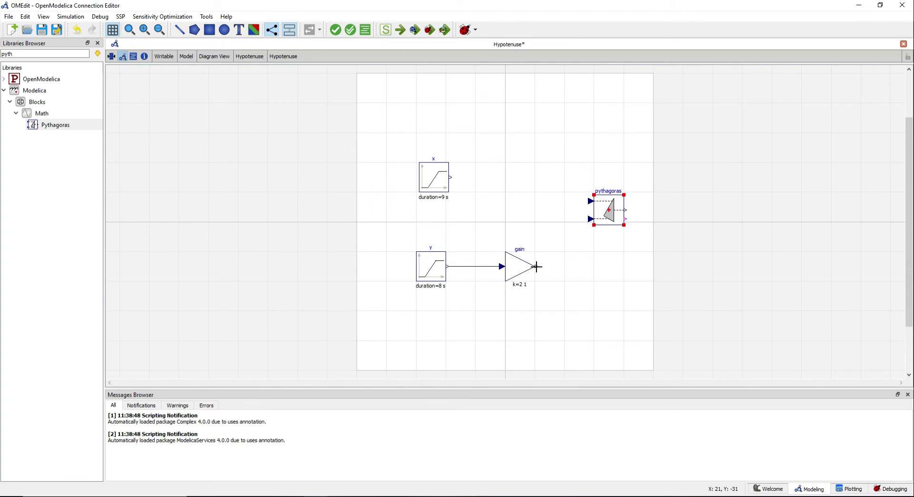
pyautogui.moveTo(536, 267); pyautogui.dragTo(589, 219)
pyautogui.moveTo(450, 177); pyautogui.dragTo(590, 201)
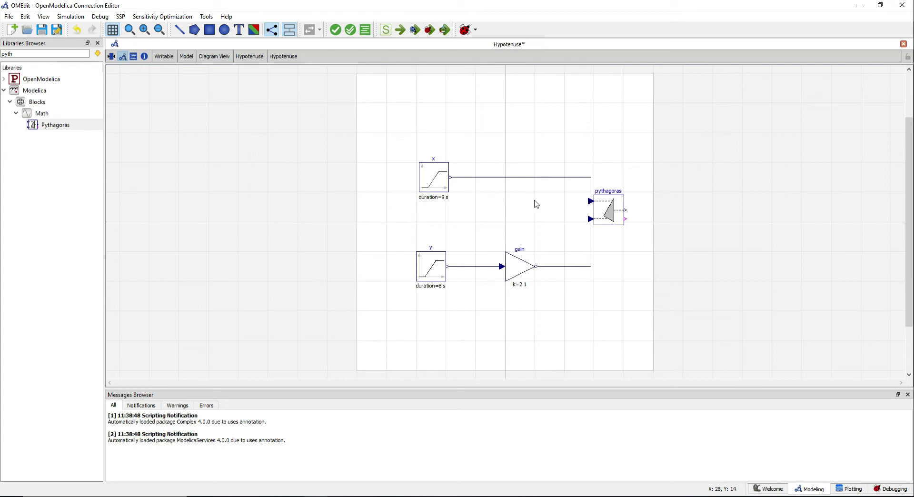
# Step: In Simulation Setup, set stop time to 10 s and the integration method to euler
pyautogui.click(387, 32)
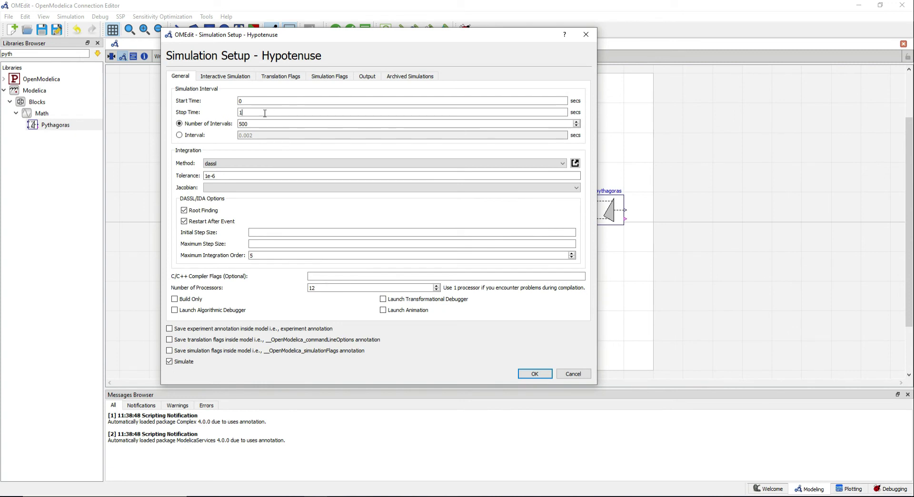
pyautogui.click(265, 113)
pyautogui.click(269, 165)
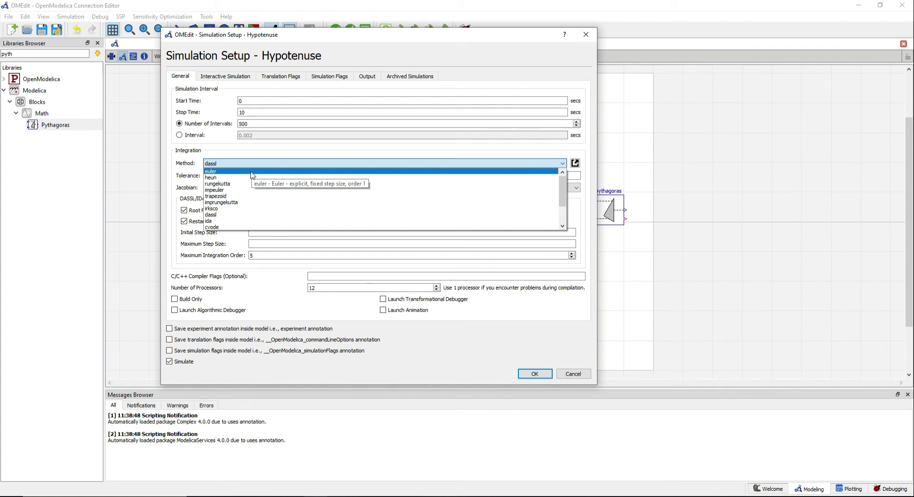
pyautogui.scroll(-2, 256, 199)
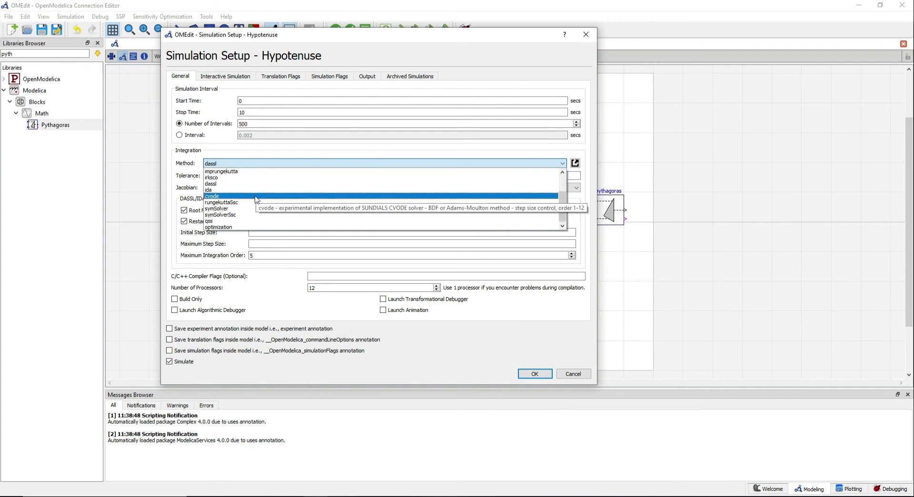
pyautogui.scroll(2, 257, 199)
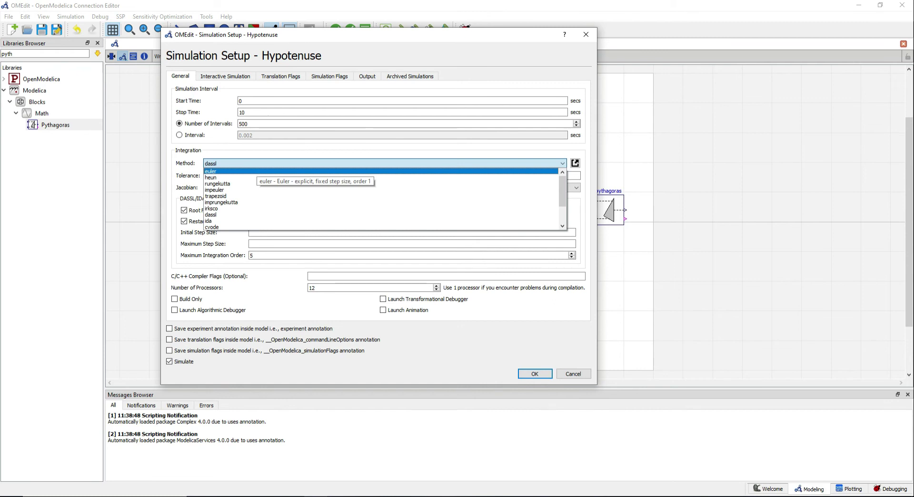
pyautogui.press('Return')
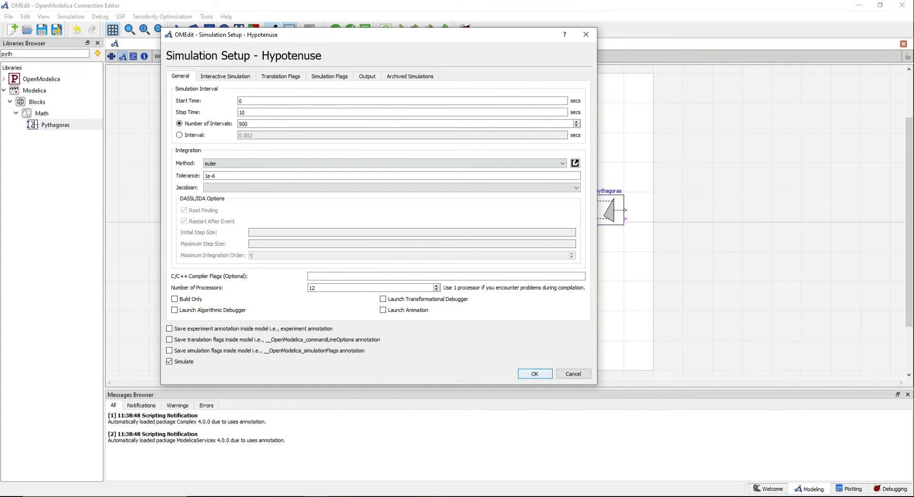
# Step: Simulate Hypotenuse and plot the ramp outputs x.y and y.y
pyautogui.click(535, 373)
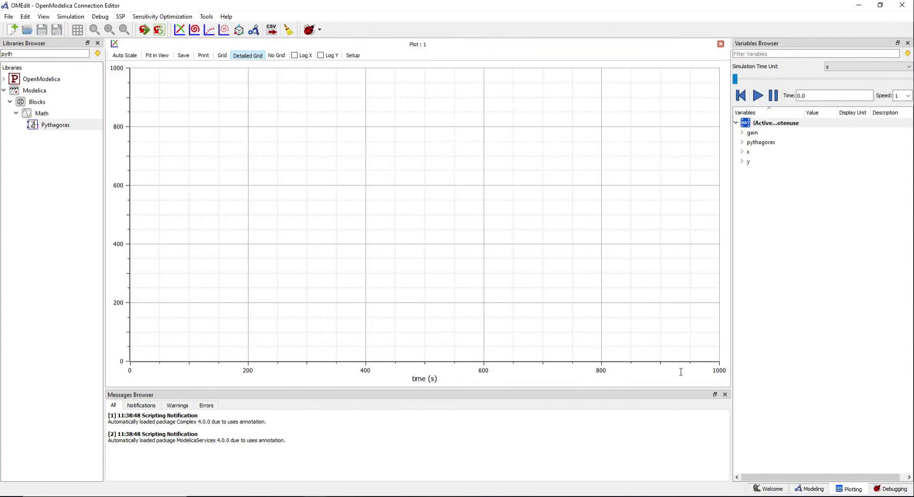
pyautogui.click(742, 152)
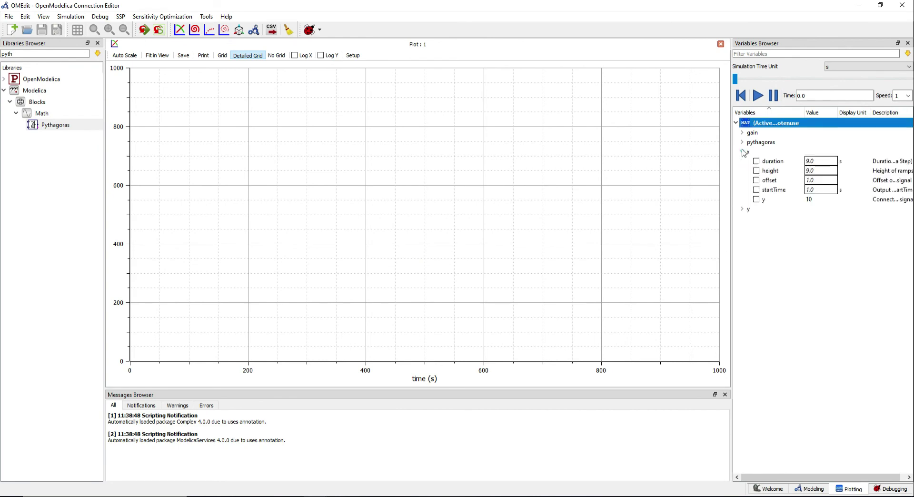
pyautogui.click(756, 201)
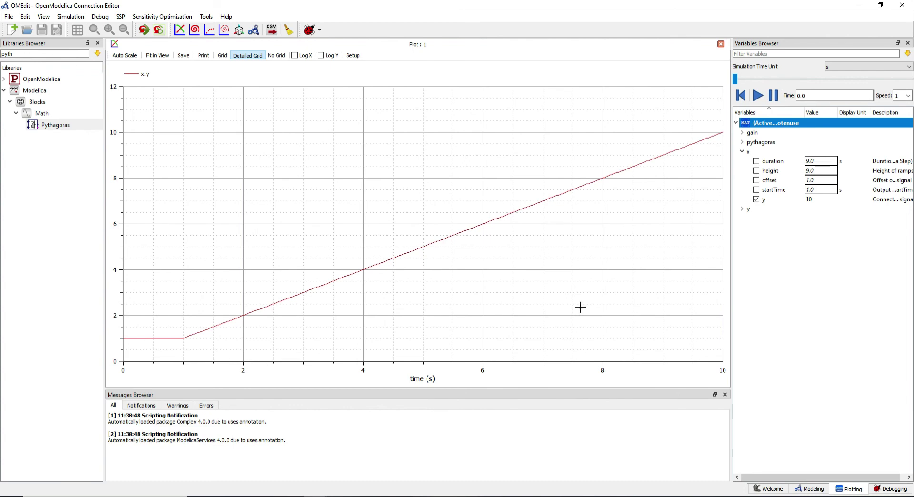
pyautogui.click(741, 209)
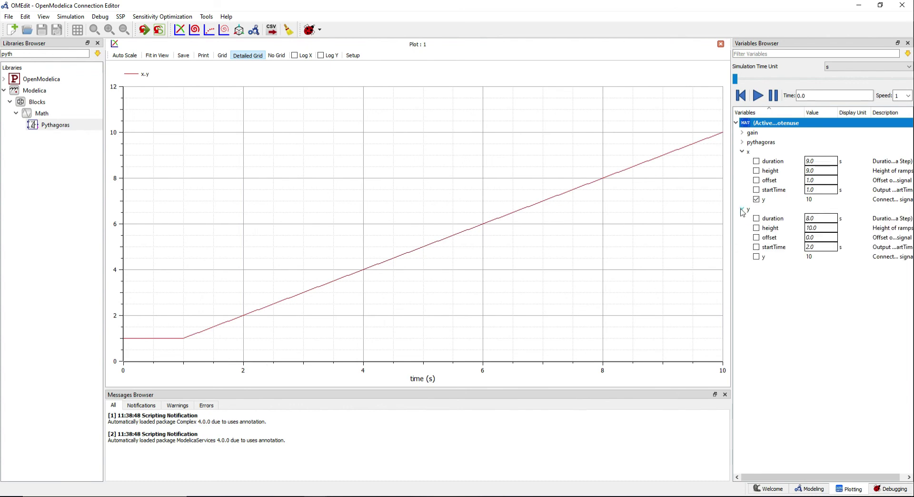
pyautogui.click(757, 258)
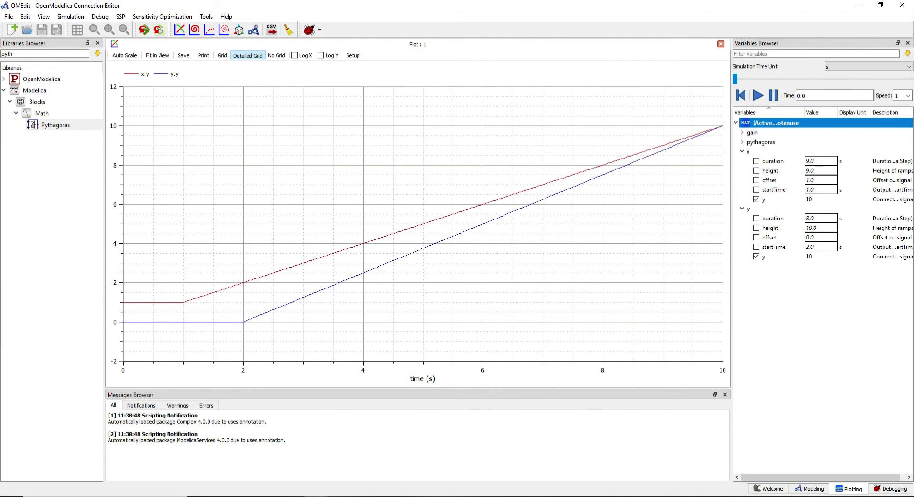
# Step: Plot gain.y and pythagoras.y from the Variables Browser alongside x.y and y.y
pyautogui.click(743, 133)
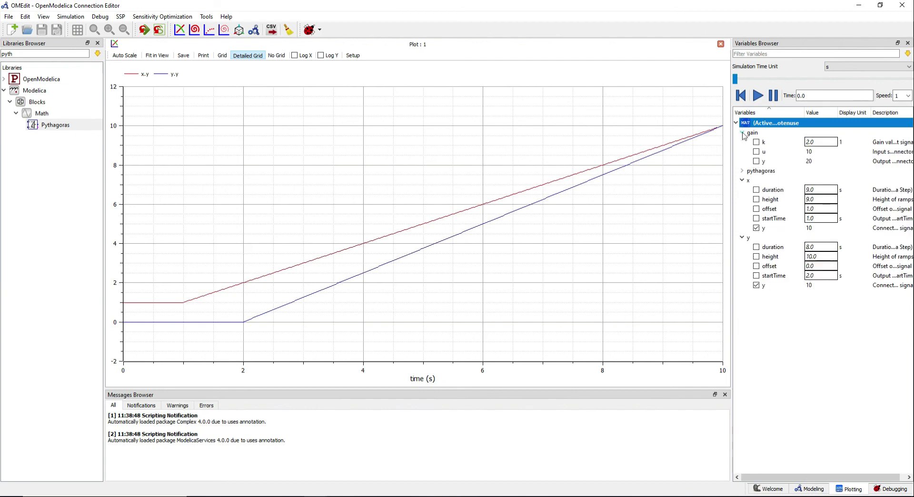
pyautogui.click(756, 161)
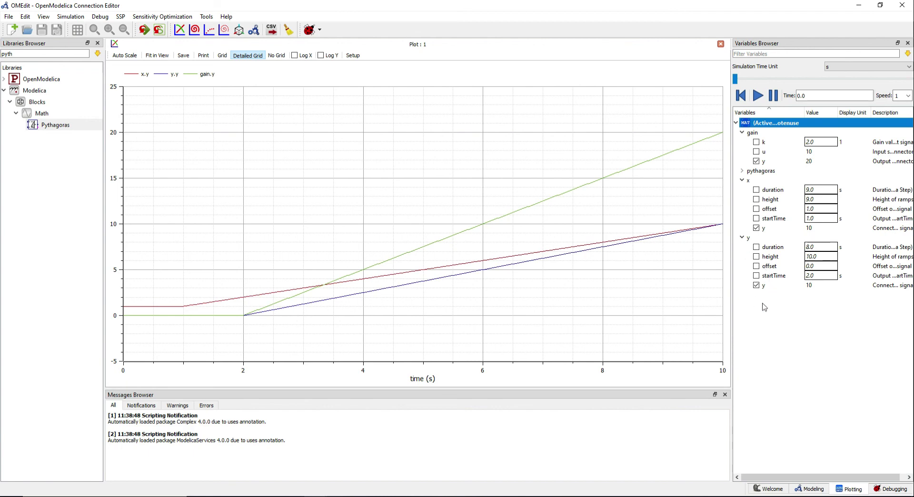
pyautogui.click(741, 171)
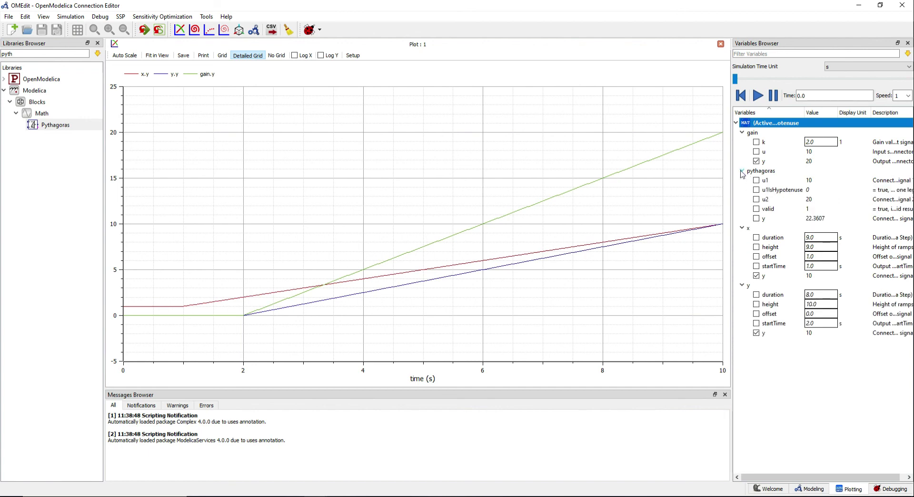
pyautogui.click(756, 219)
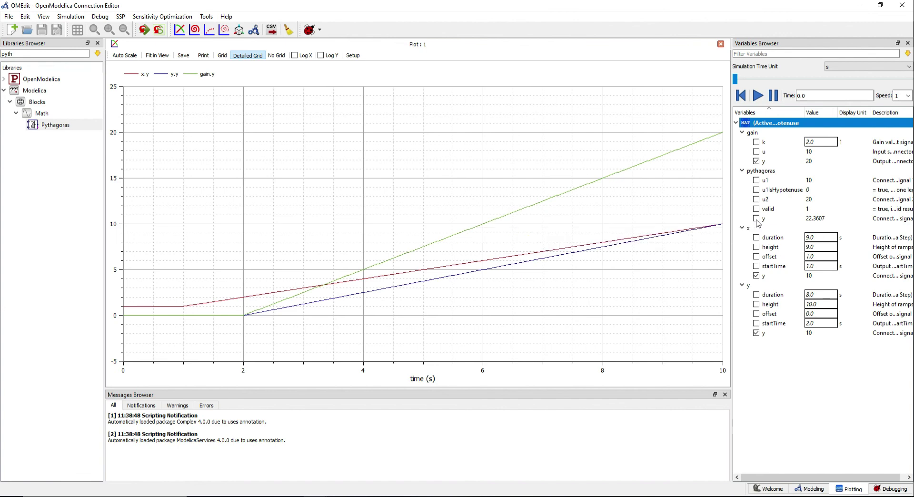